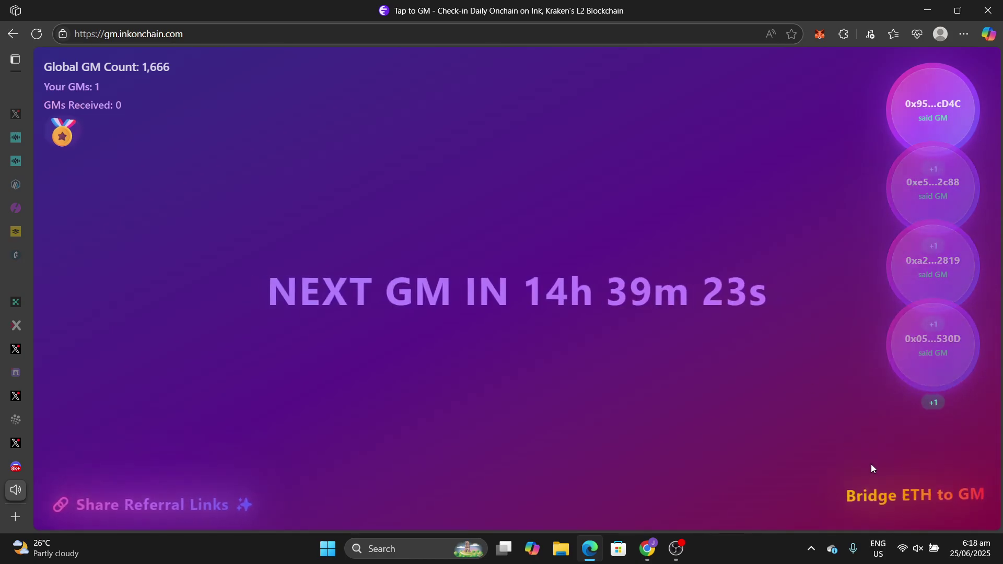
Step: Open the GM page's ETH bridge and choose Base as the source chain for sending 0.01 ETH to Ink
click(869, 500)
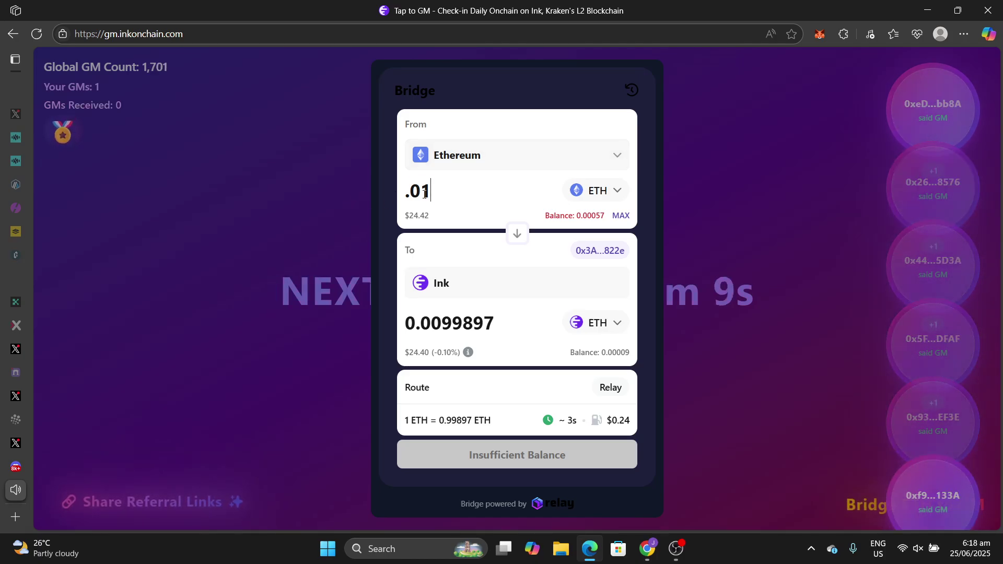
drag(436, 191, 387, 194)
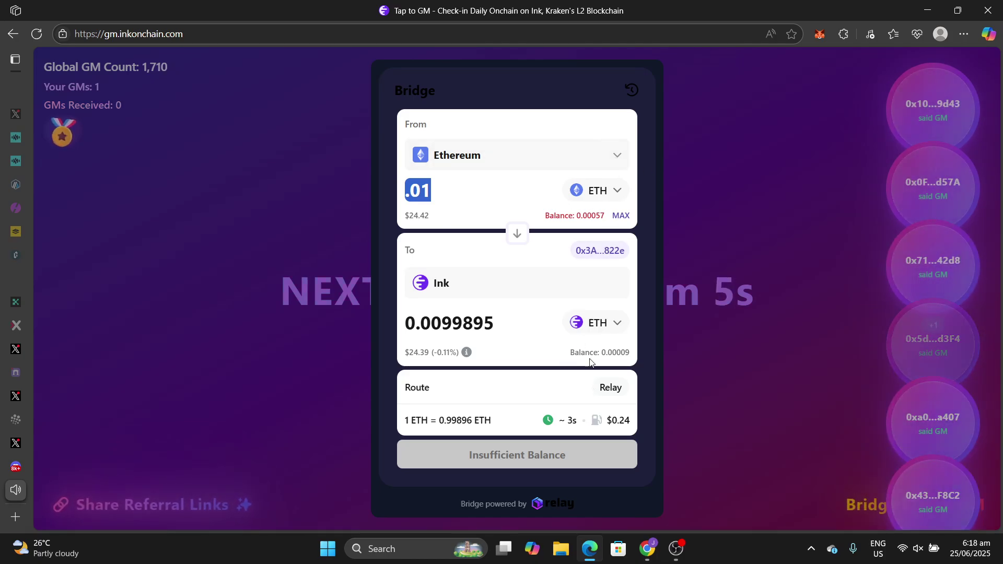
click(617, 160)
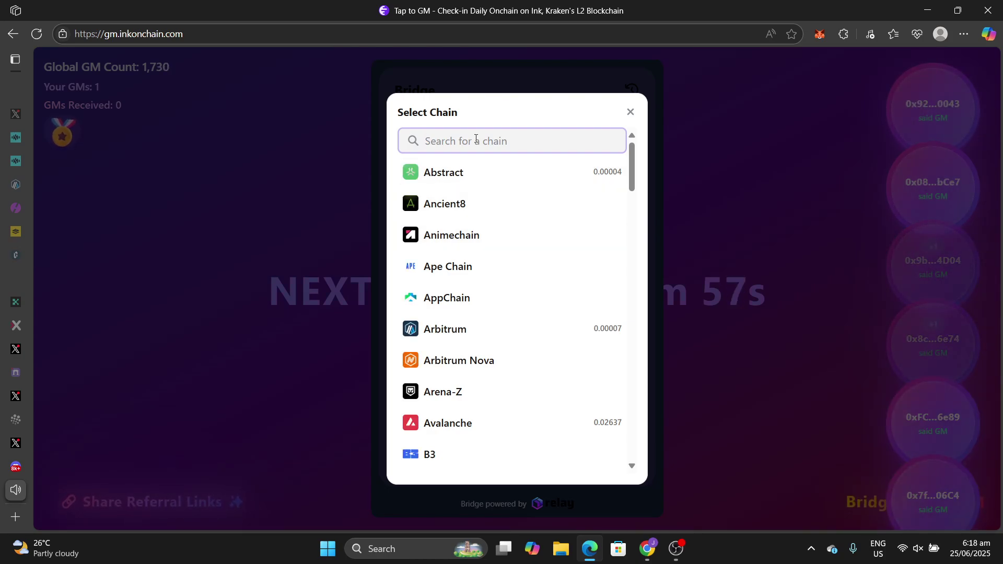
text(ba)
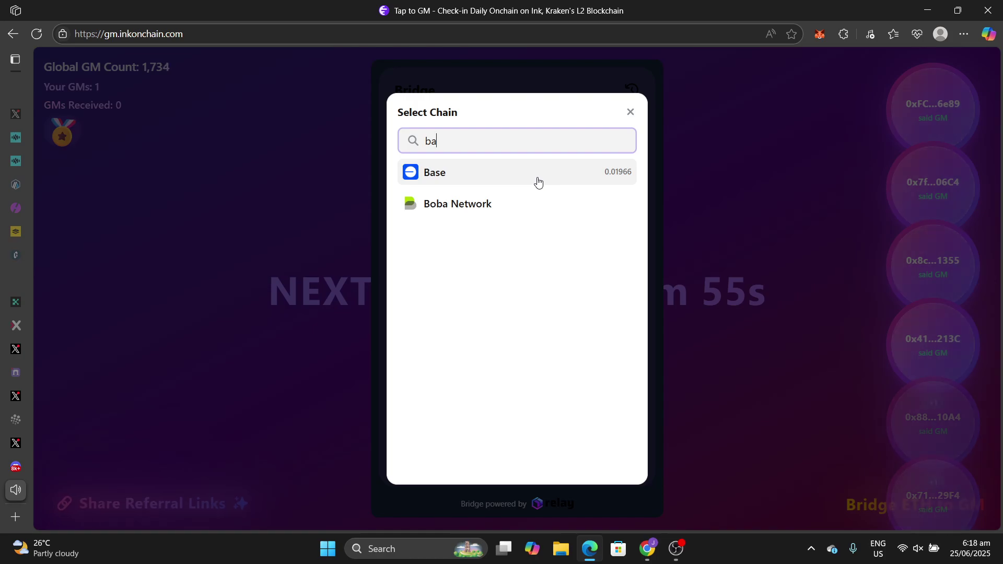
click(538, 181)
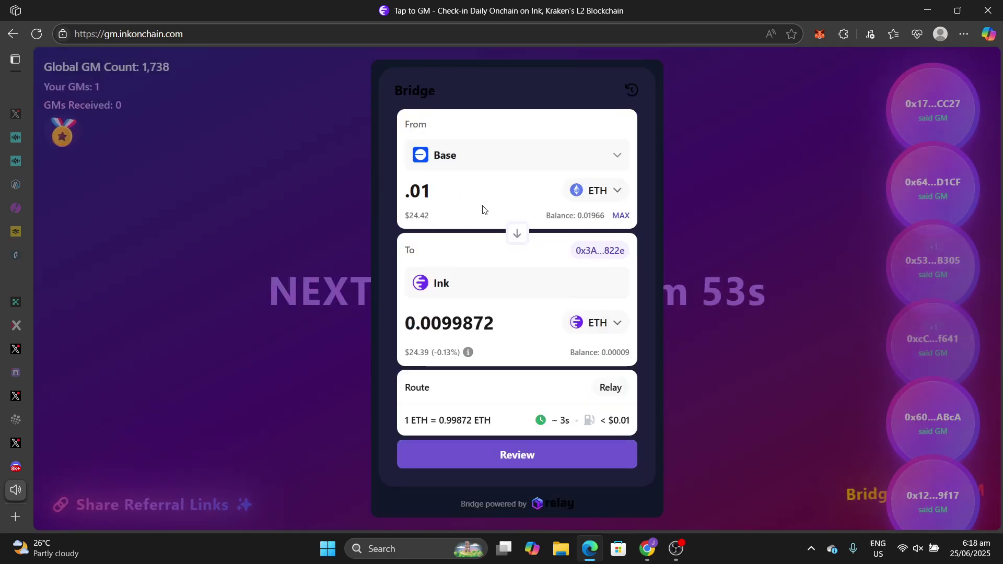
click(446, 194)
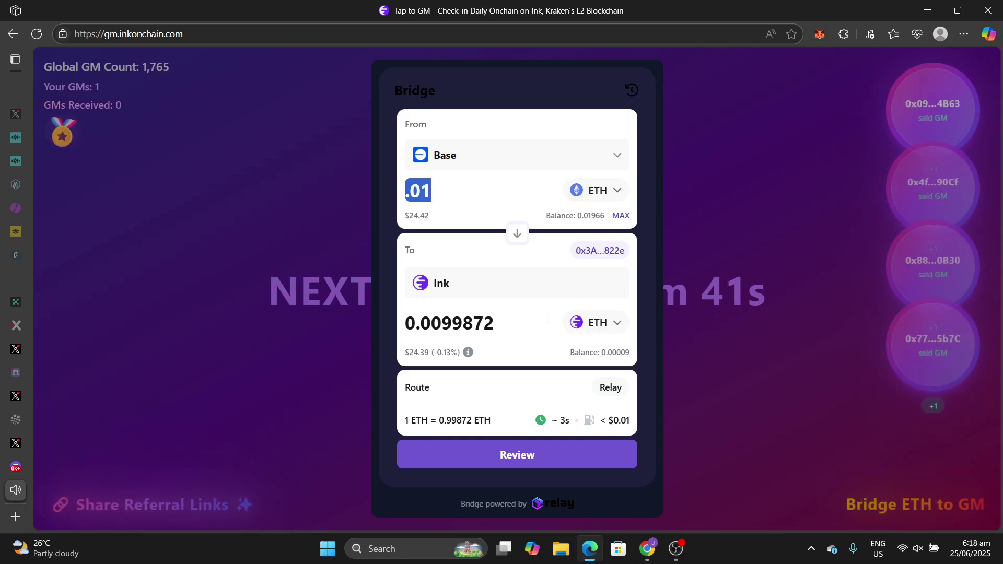
Step: Review and execute the 0.01 ETH swap from Base to Ink, approve it in the wallet, and close the bridge
click(551, 456)
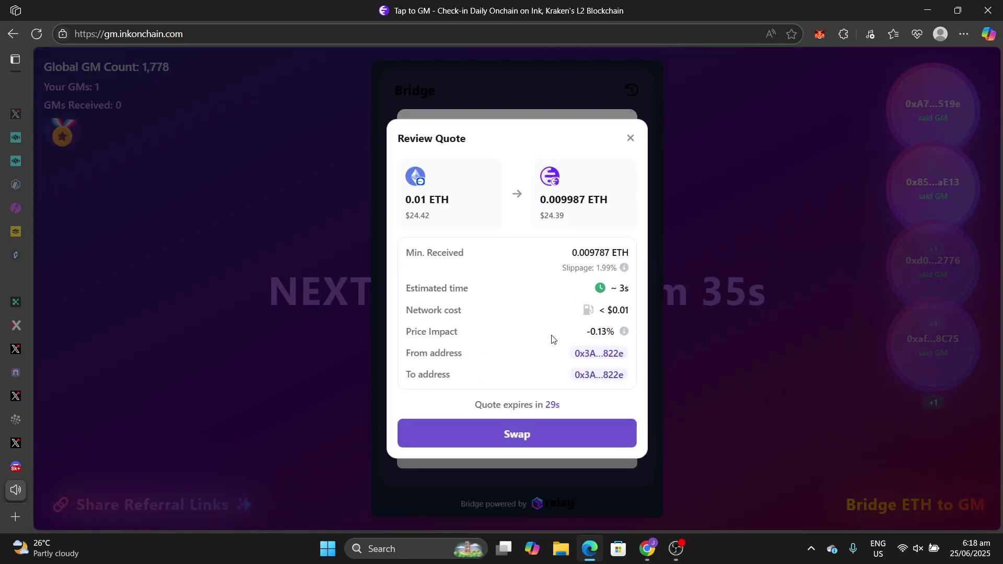
click(552, 439)
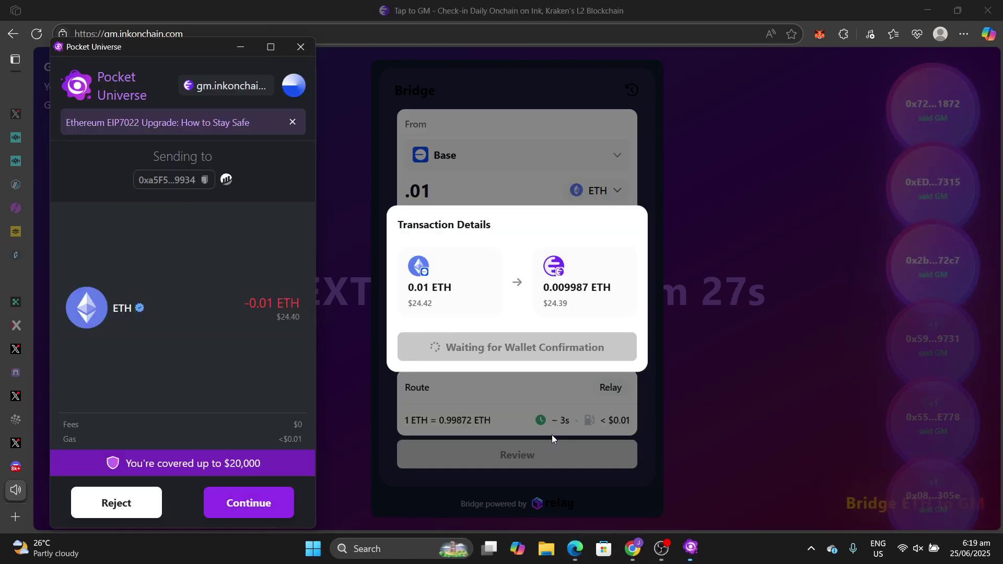
click(238, 505)
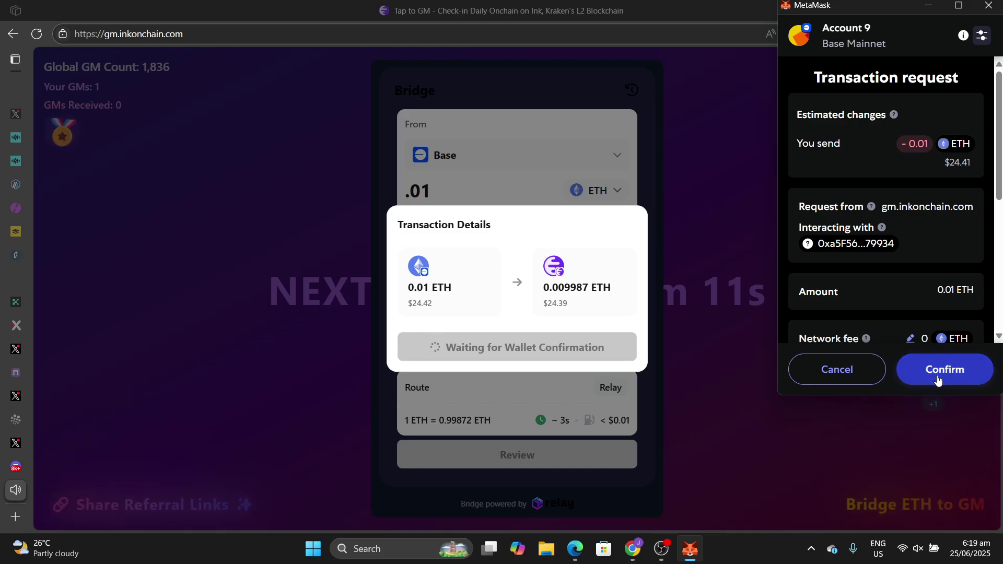
click(938, 380)
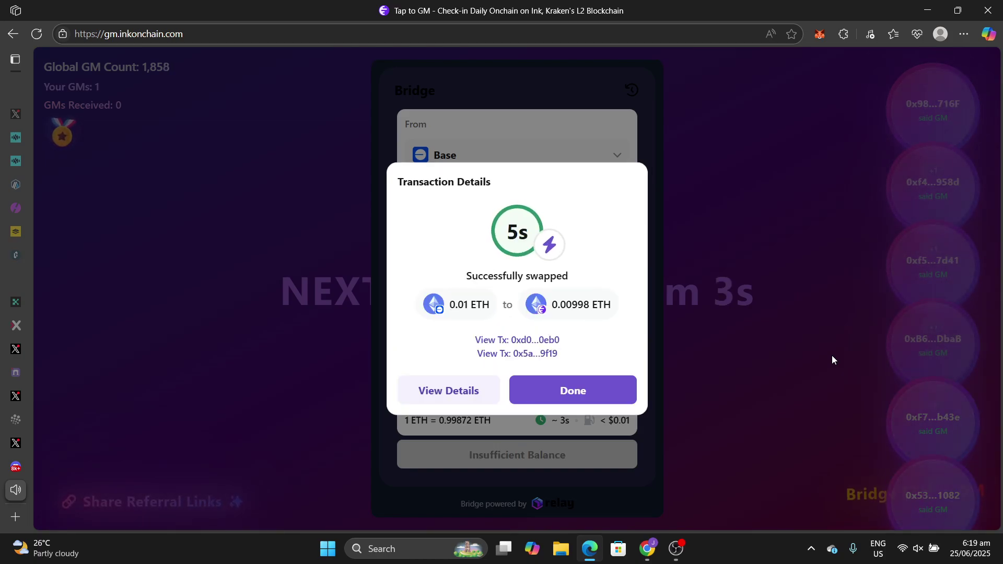
click(599, 391)
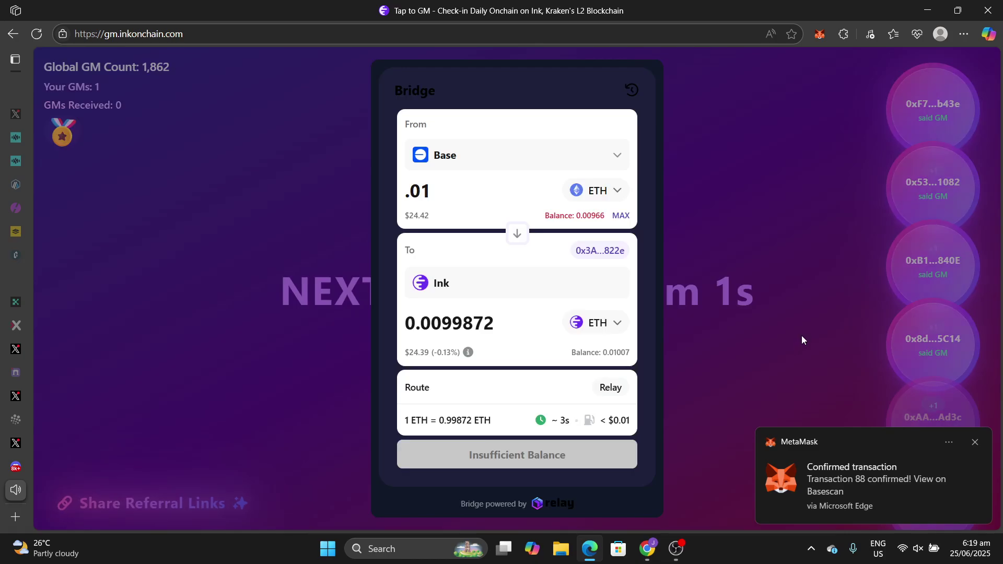
click(238, 223)
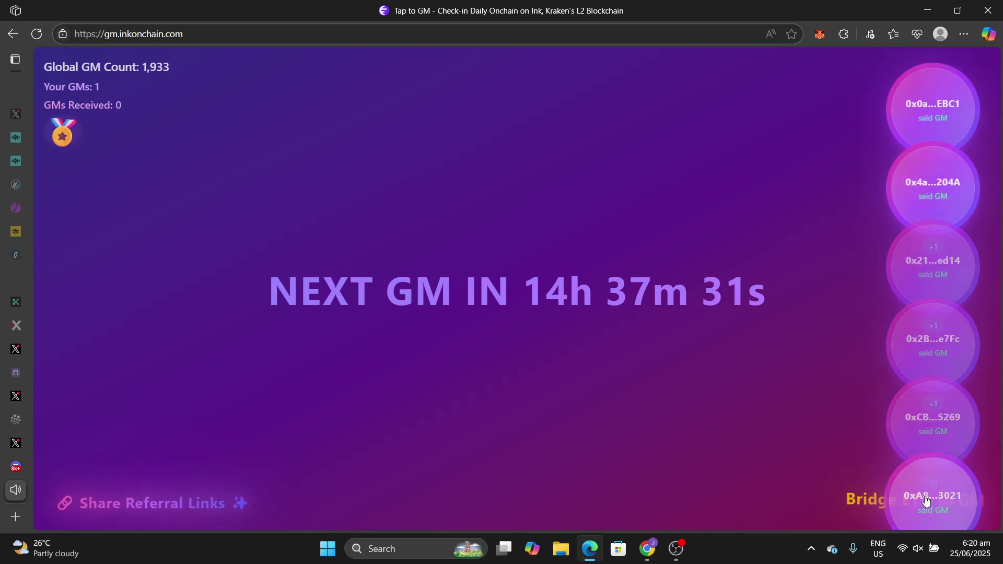
Step: View the referral sharing option offered by the GM countdown and dismiss it
click(556, 290)
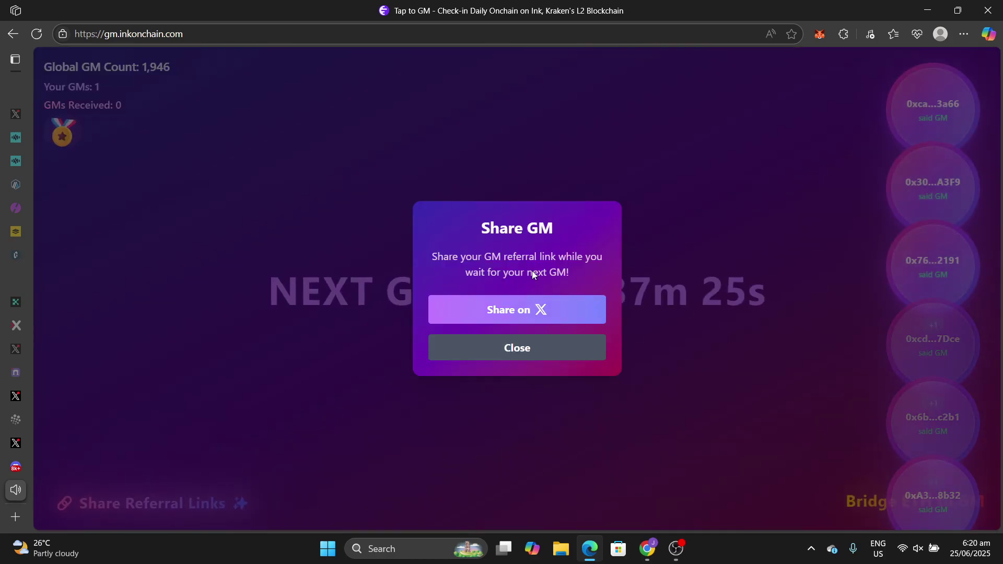
click(516, 348)
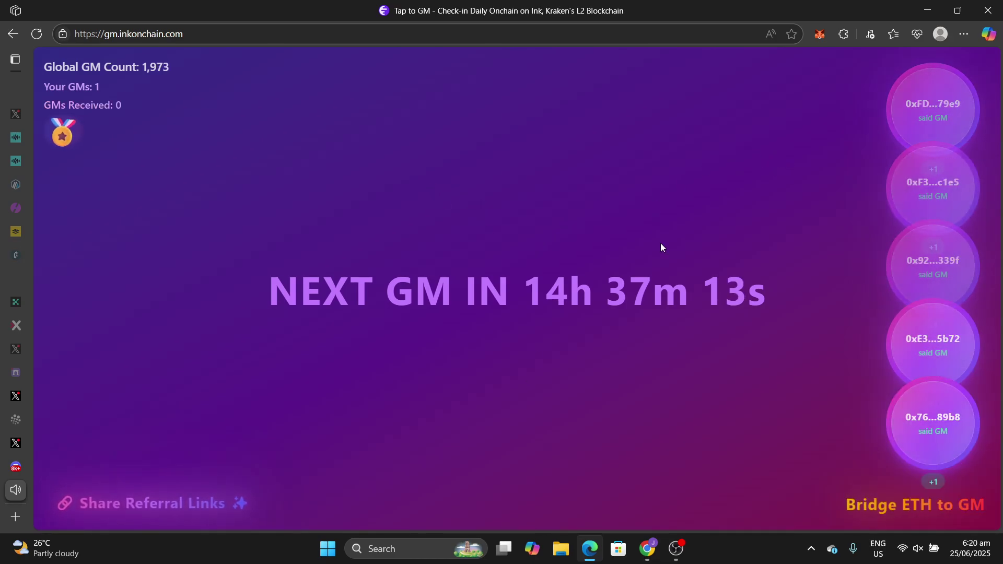
Step: Go to the main inkonchain.com site and open its Kraken Verify page
double_click(118, 33)
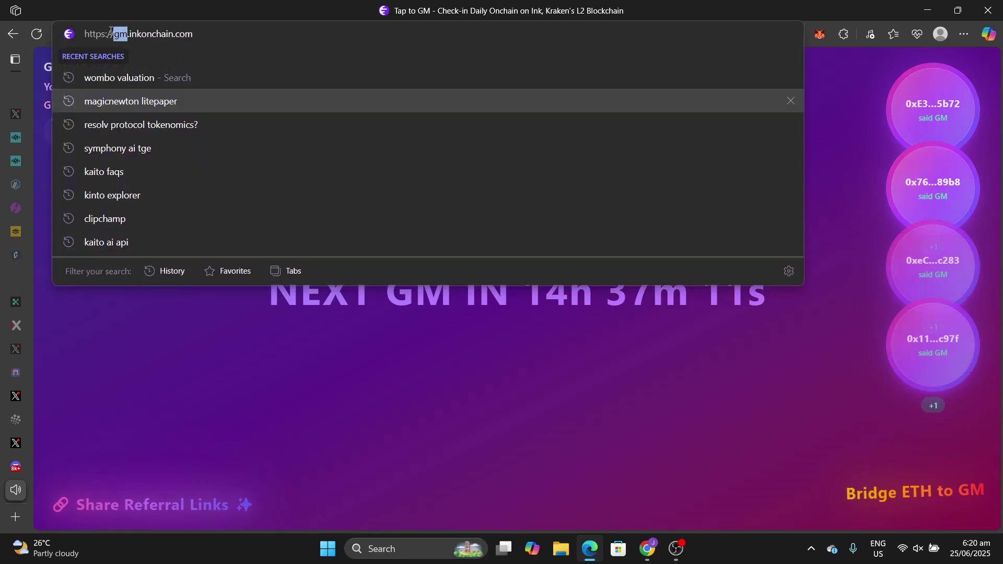
key(Delete)
key(Delete)
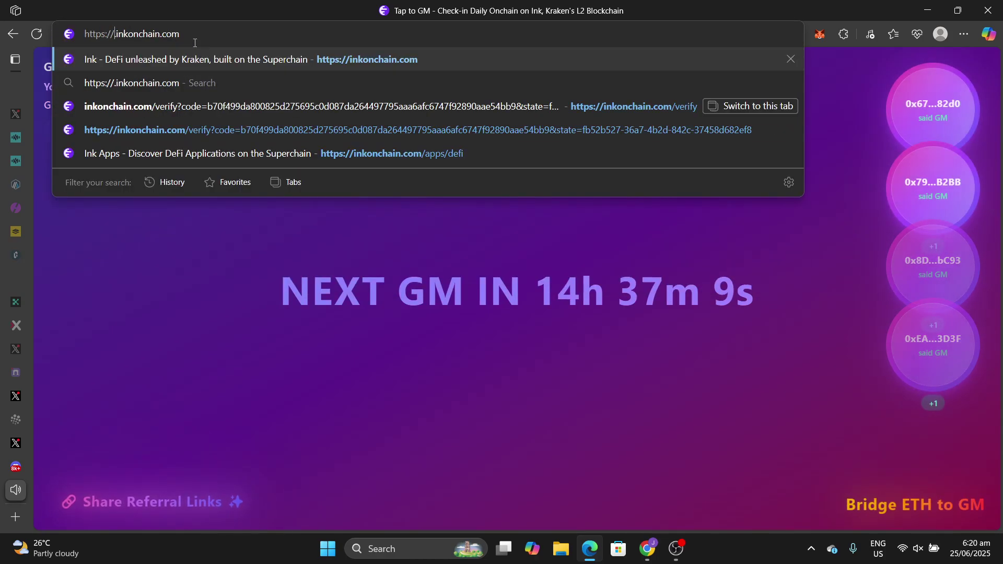
key(Return)
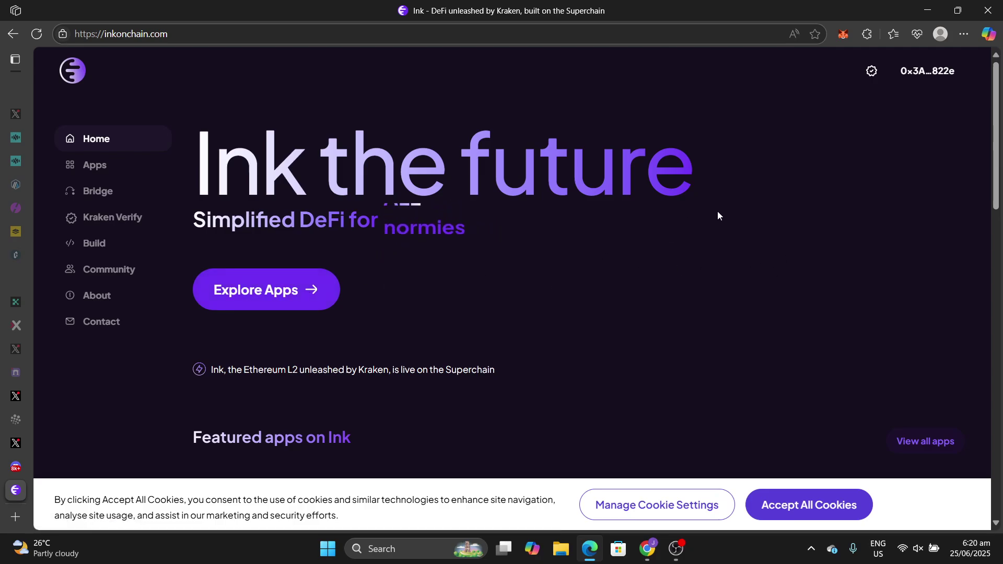
click(101, 227)
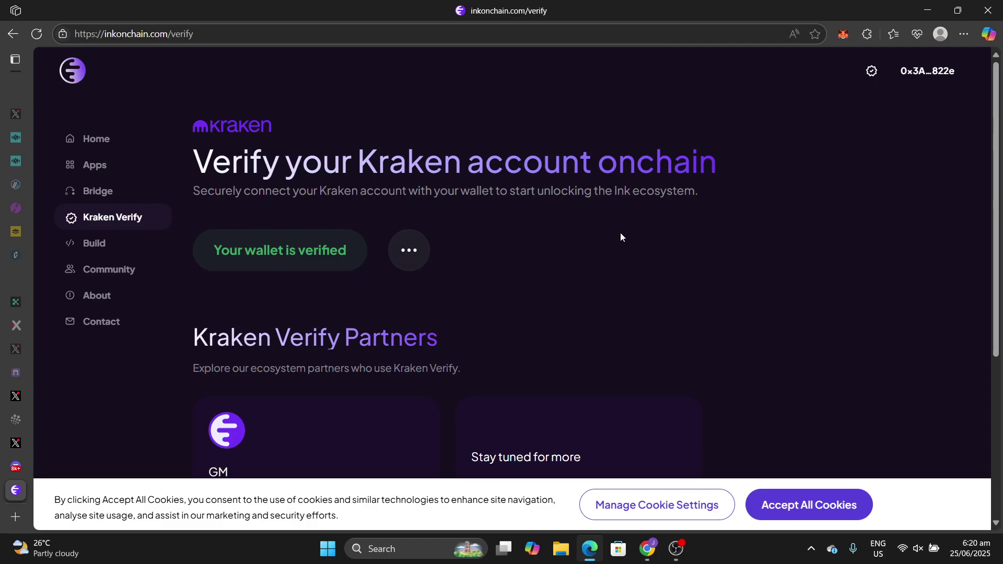
Step: Examine the Kraken Verify partners, the wallet's verification status and its extra options without revoking the verification
scroll(635, 195, down, 3)
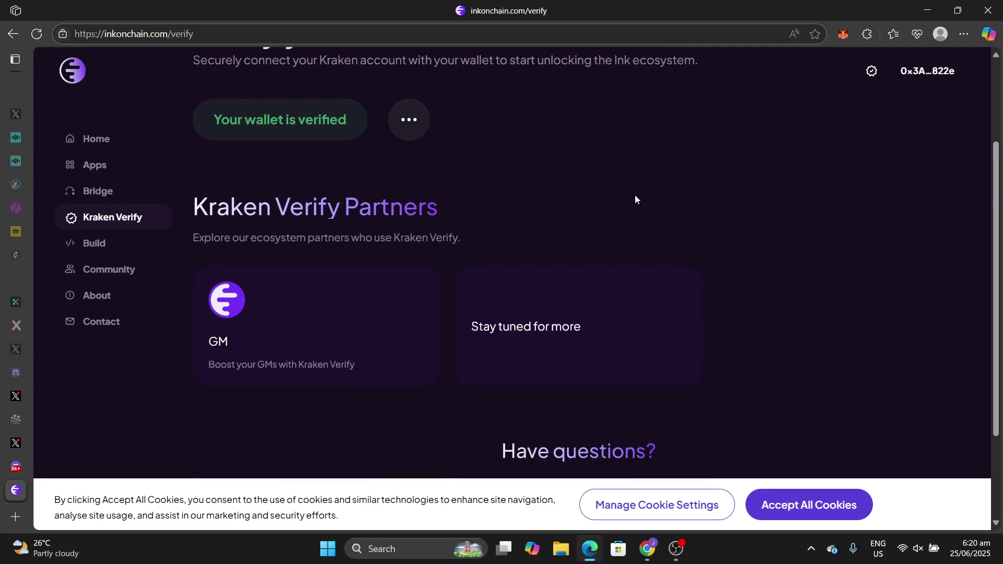
scroll(636, 195, up, 1)
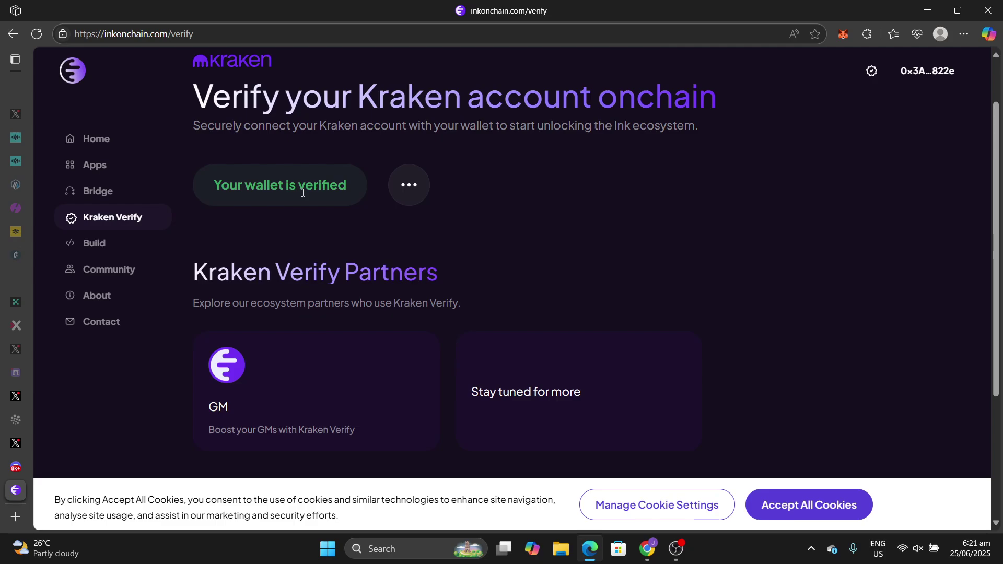
click(406, 189)
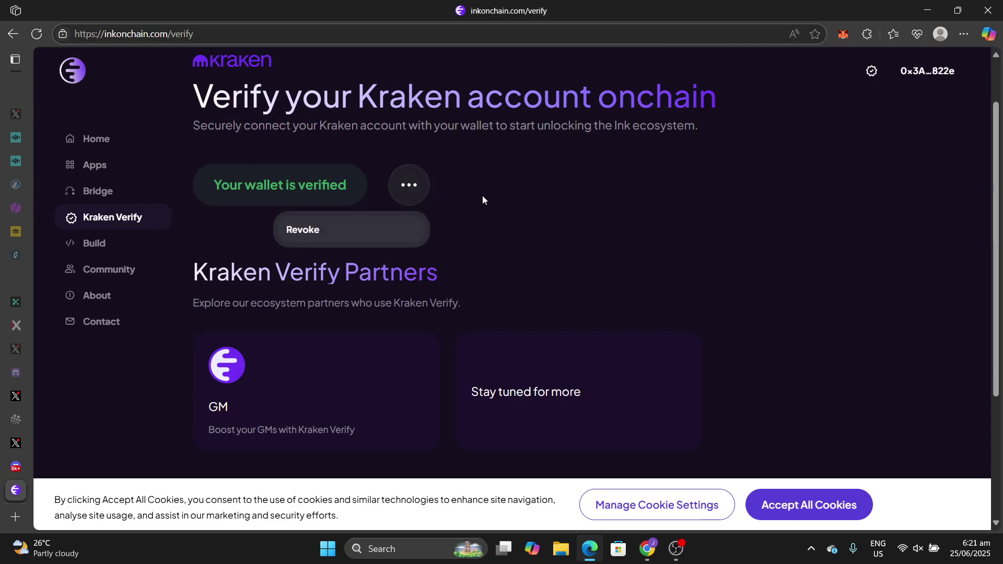
click(505, 209)
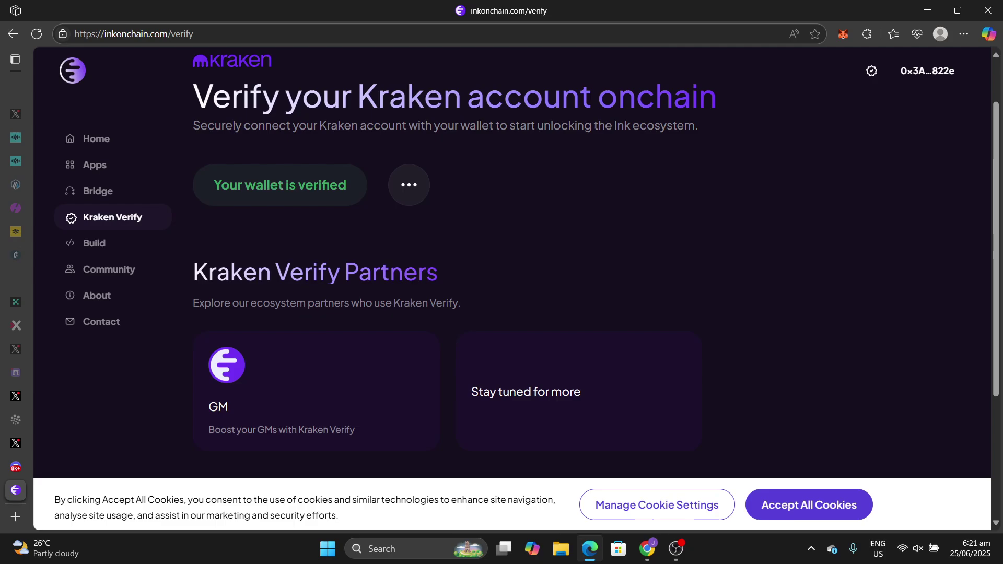
scroll(614, 202, down, 1)
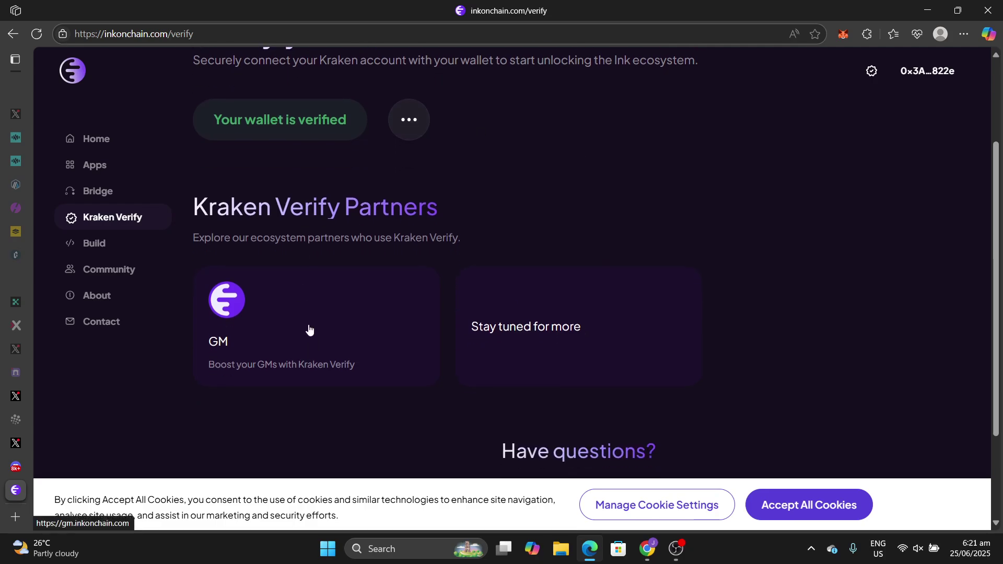
Step: Open the GM app from the Kraken Verify partners and bring up its ETH bridge
click(326, 335)
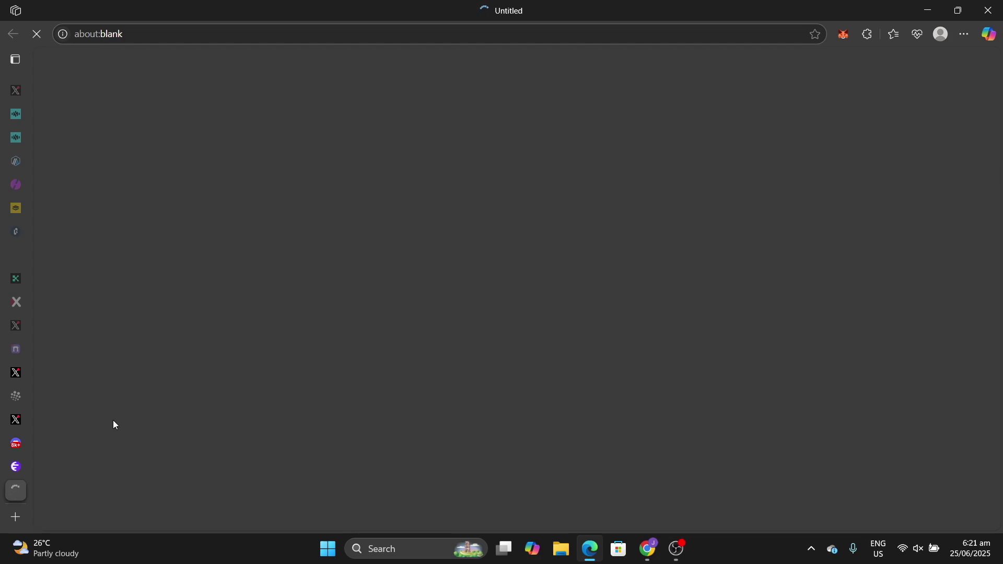
mouse_move(3, 478)
click(99, 464)
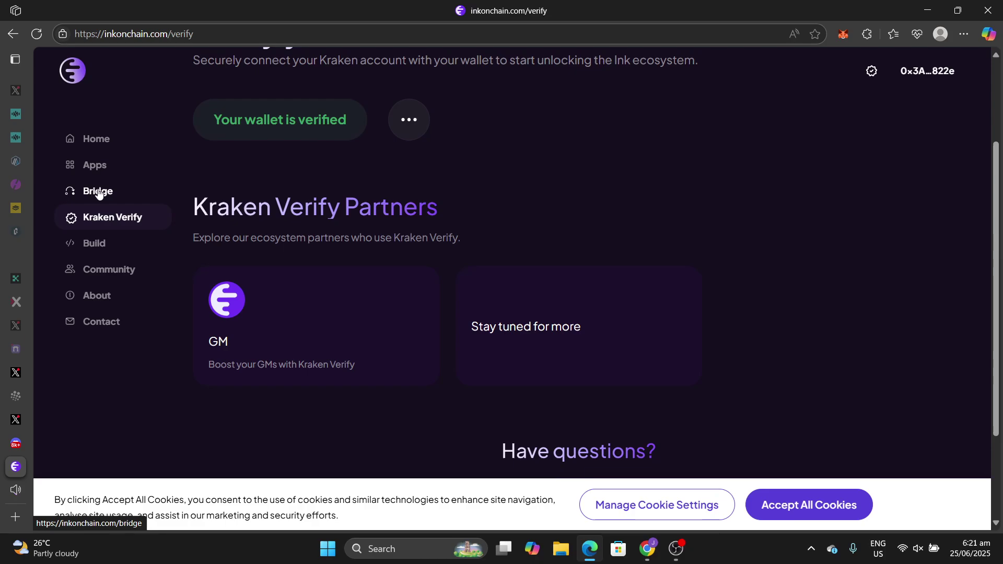
click(320, 325)
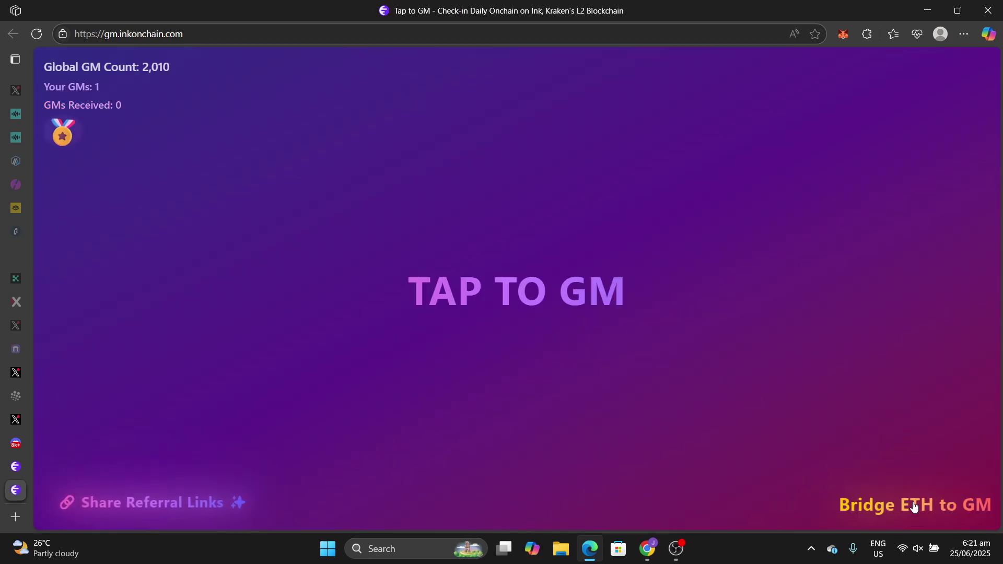
click(914, 506)
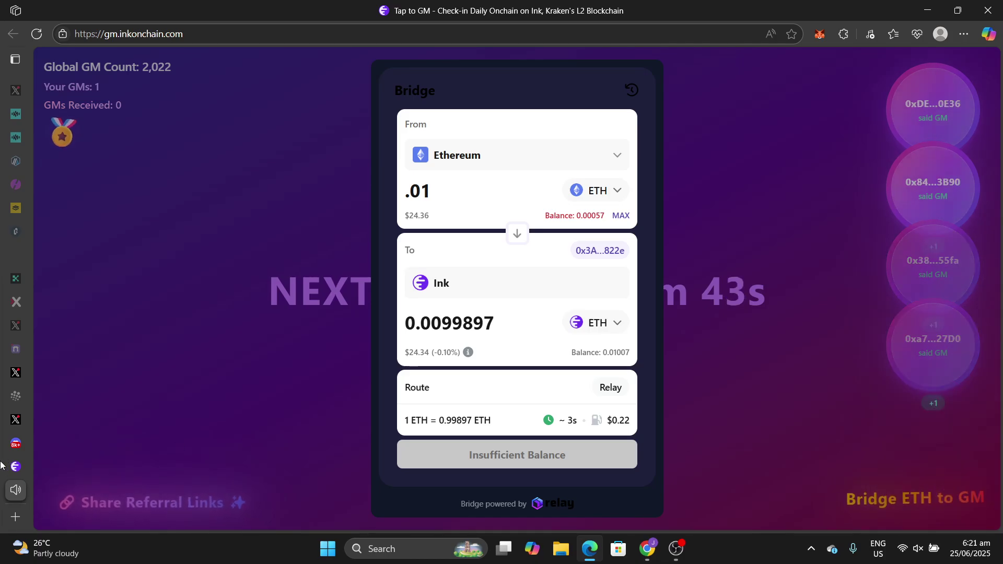
Step: Return to the Kraken Verify browser tab, open the Ink Apps directory and look through the listed applications across all categories
mouse_move(10, 466)
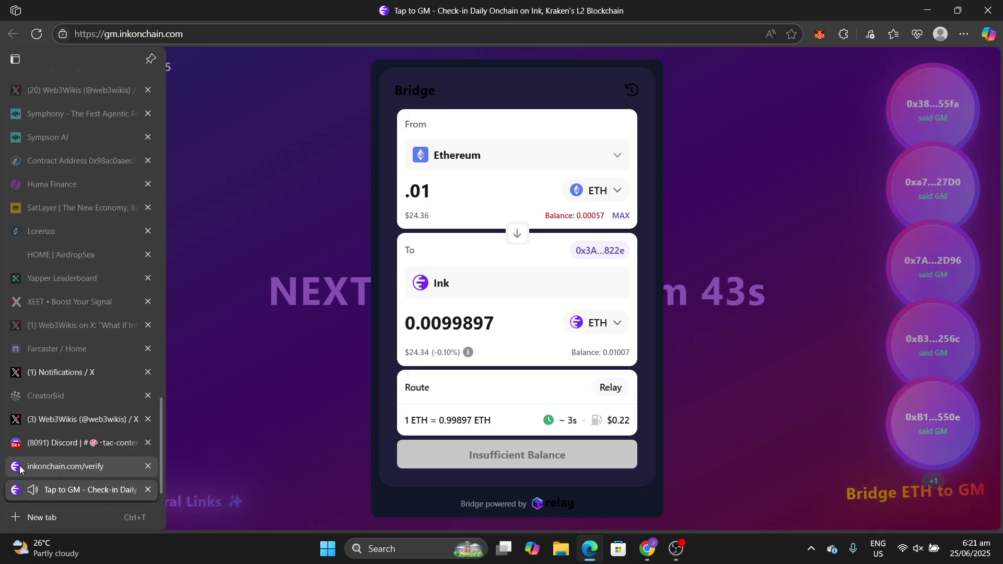
click(47, 468)
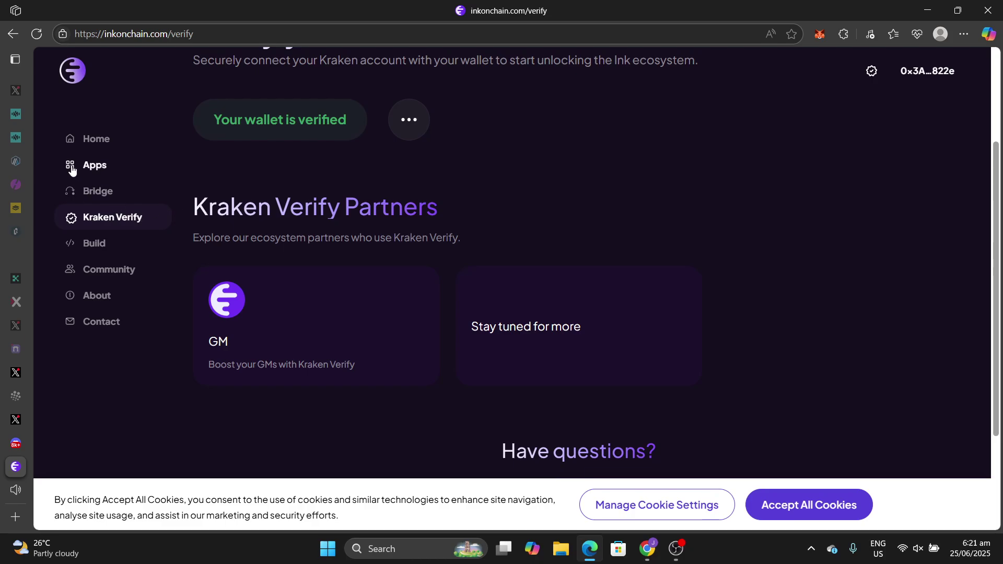
click(93, 166)
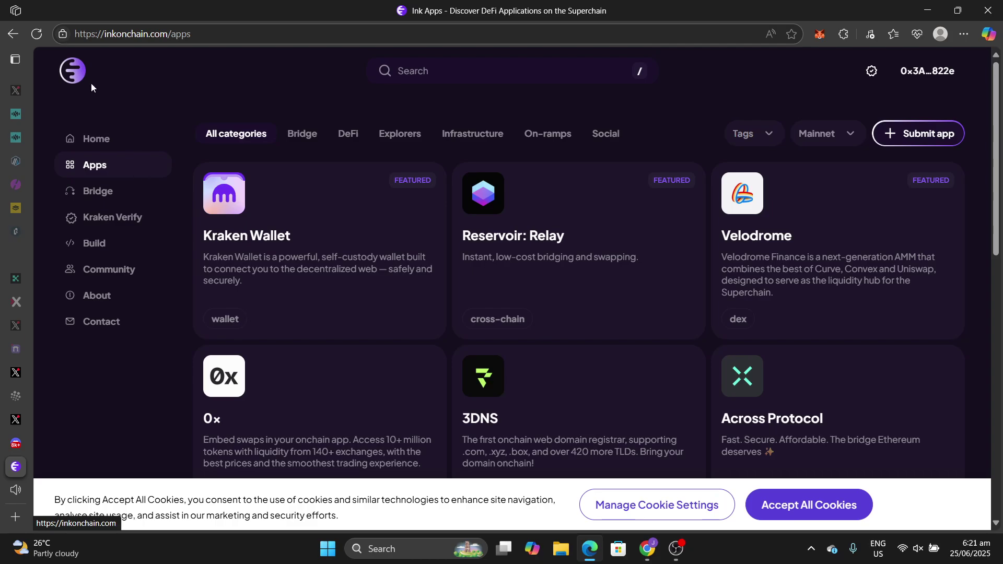
mouse_move(876, 258)
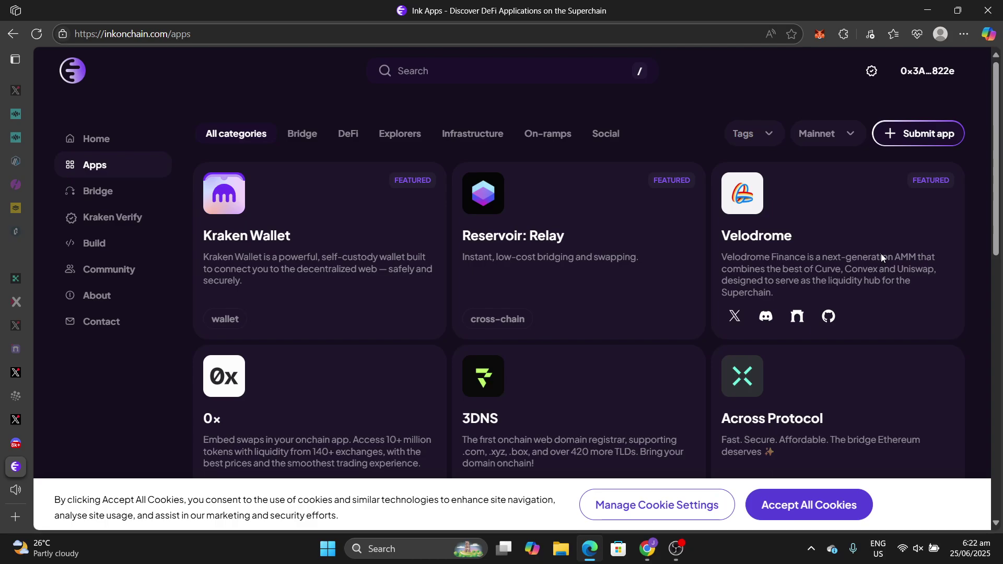
scroll(881, 256, down, 5)
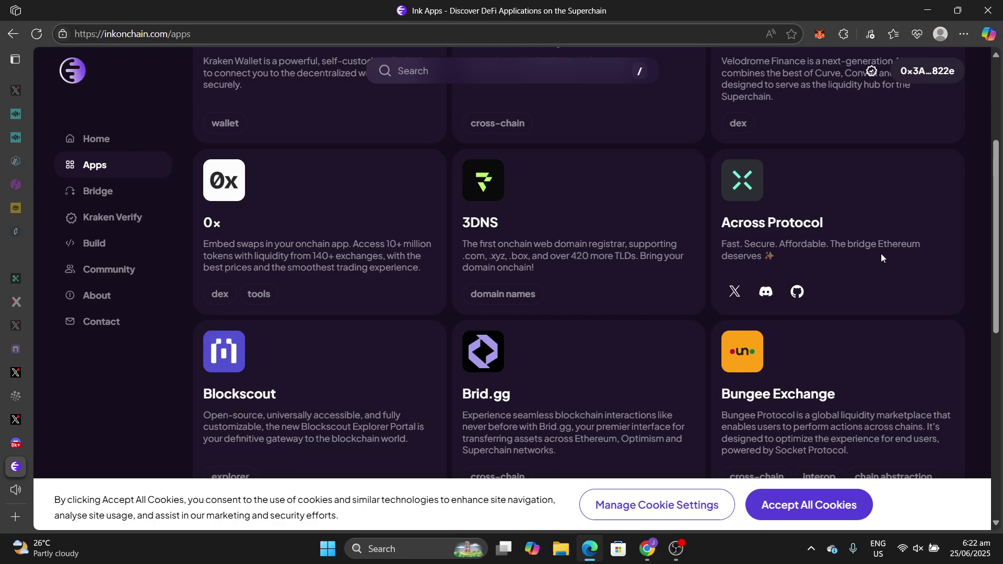
scroll(881, 257, down, 8)
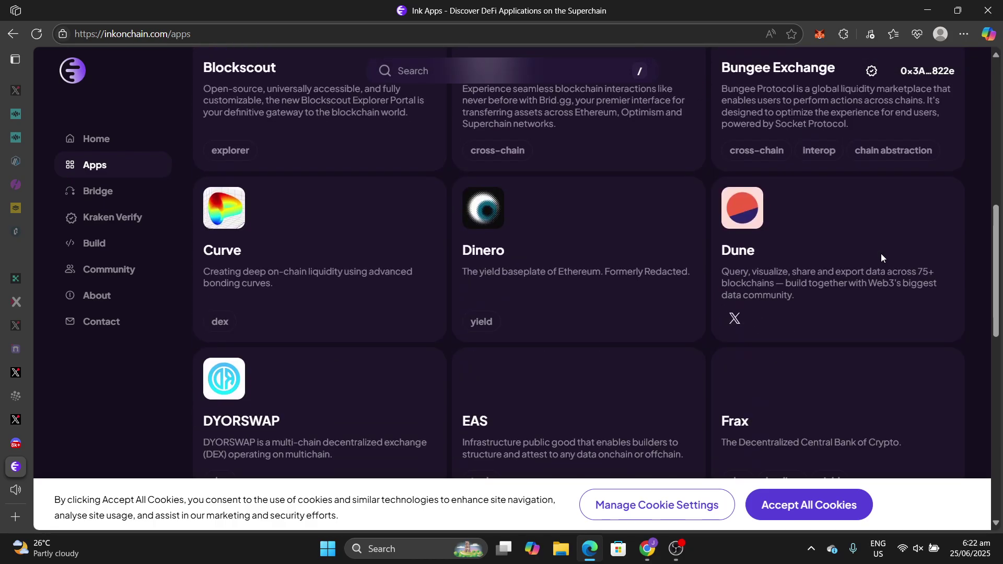
scroll(881, 256, down, 1)
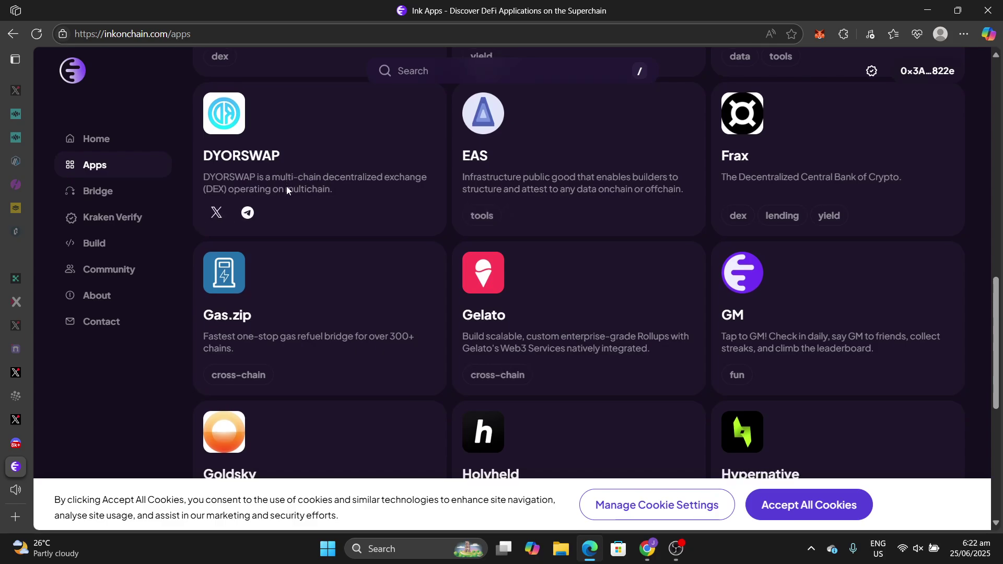
scroll(286, 190, down, 1)
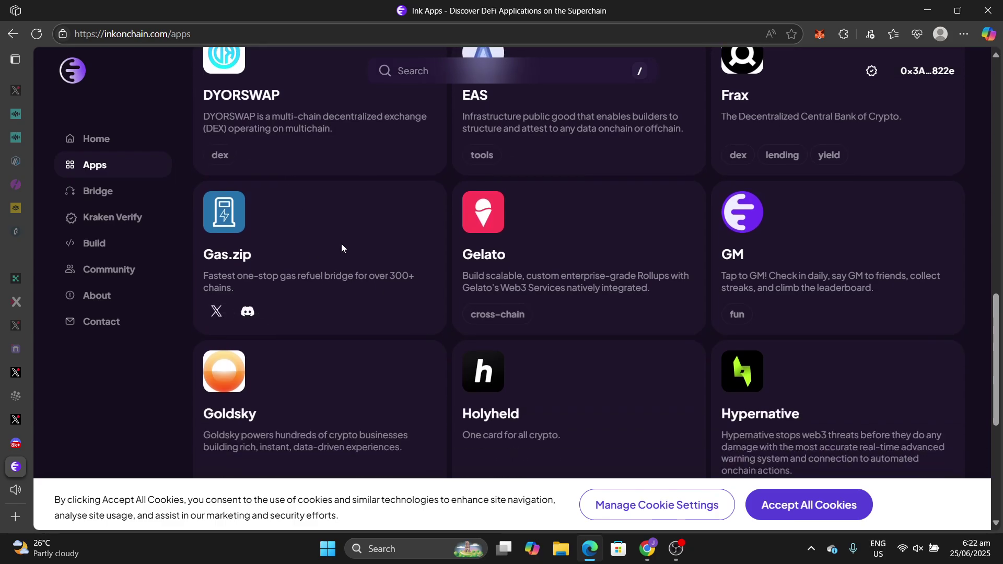
Step: Filter the Ink Apps directory by the Social category and look through the applications it lists
scroll(341, 244, up, 7)
scroll(329, 189, up, 4)
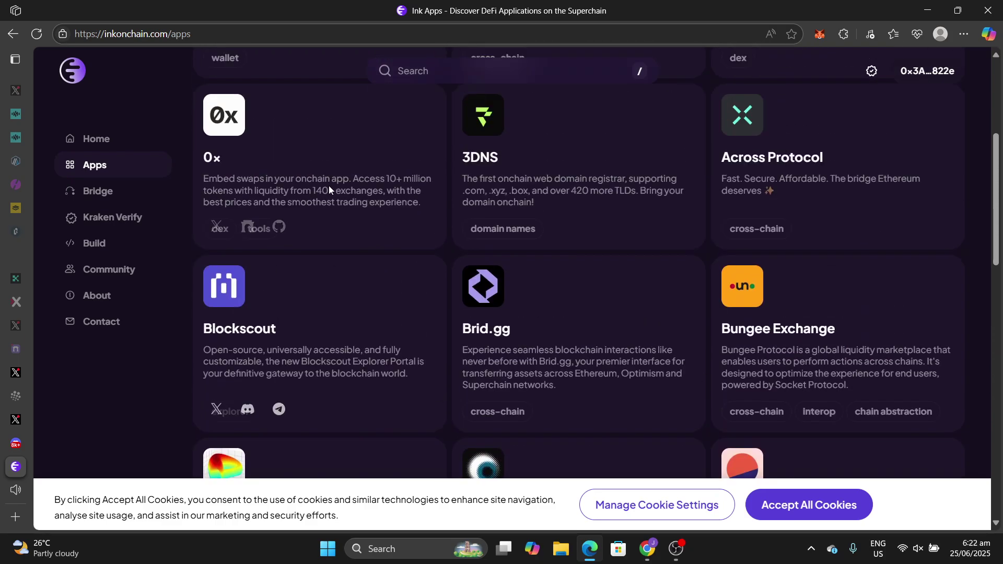
scroll(368, 235, up, 2)
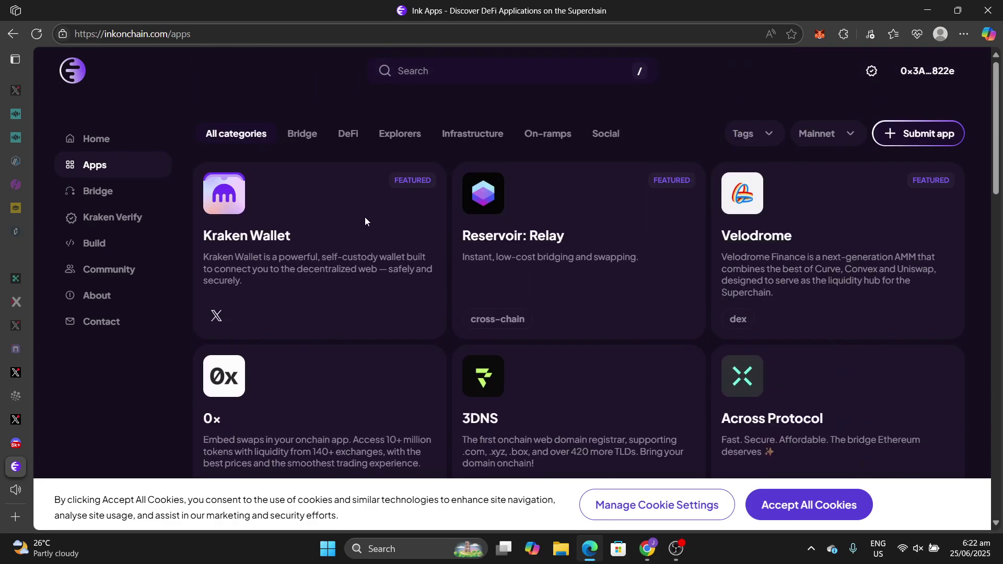
click(349, 135)
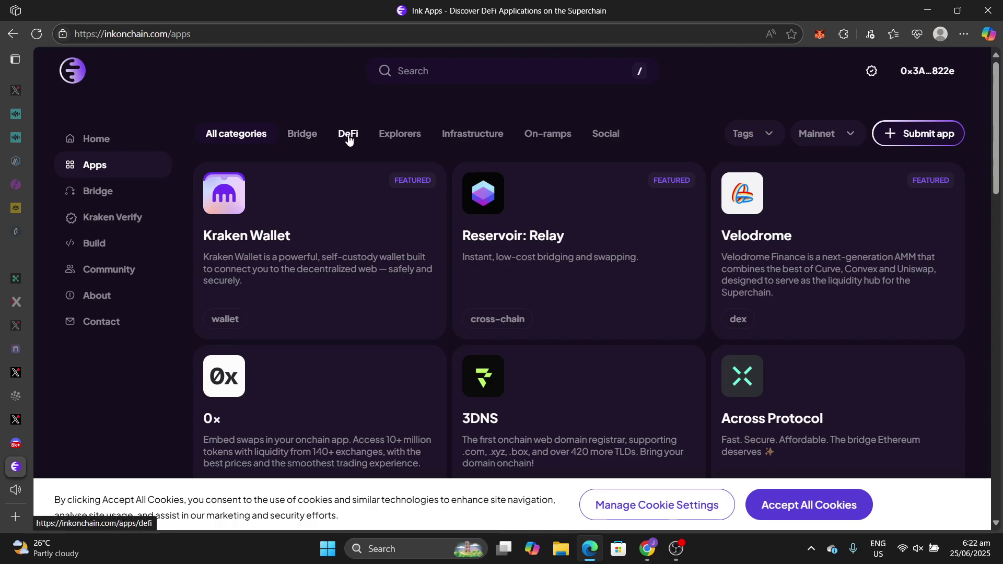
click(606, 135)
scroll(588, 215, down, 1)
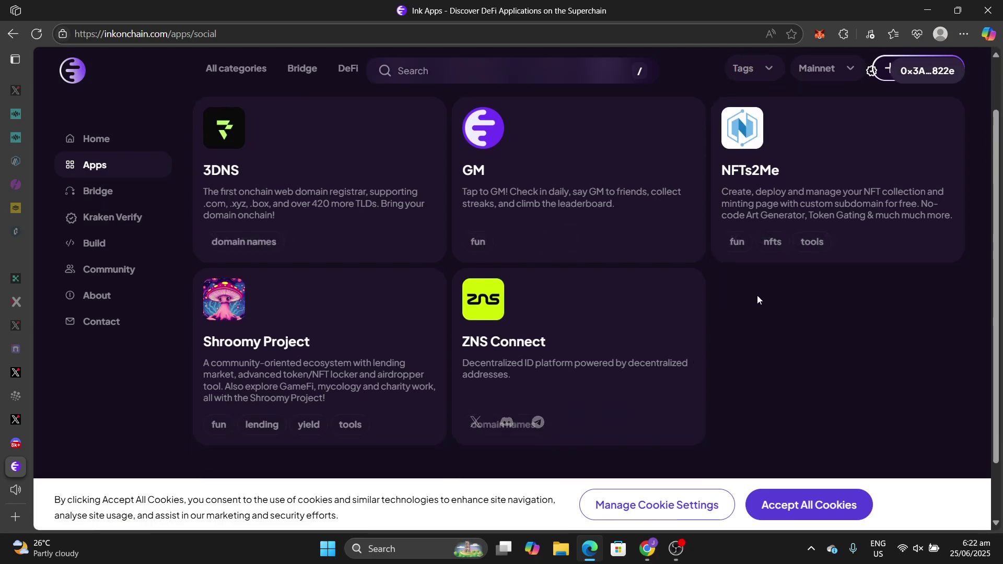
scroll(822, 170, up, 1)
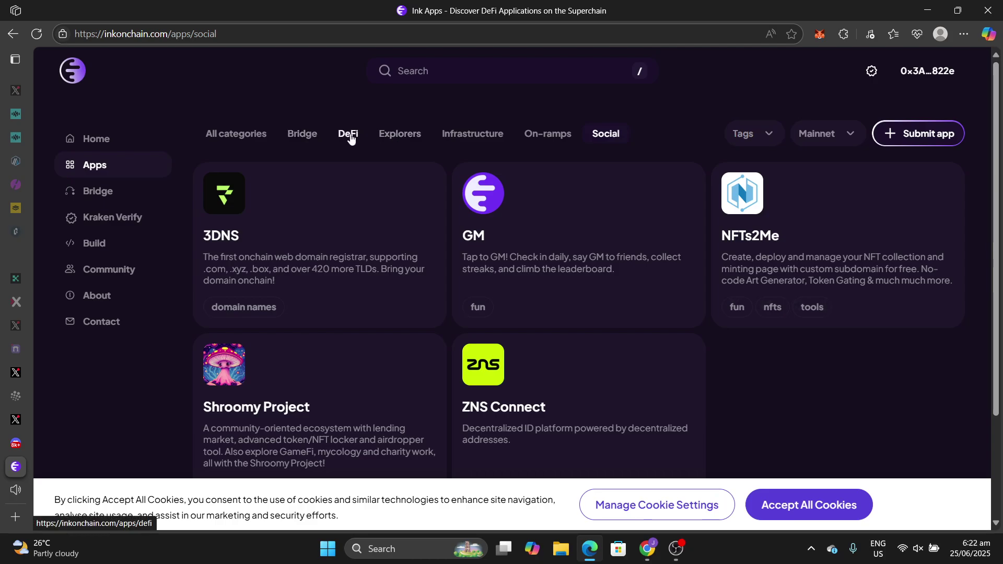
Step: Filter the directory by DeFi and open DYORSWAP's website through its X profile
click(350, 136)
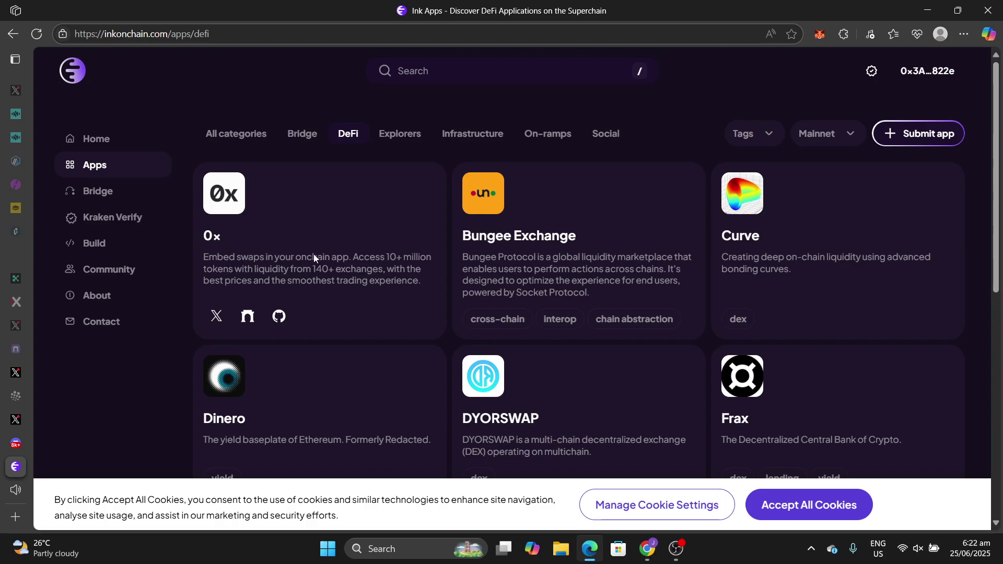
scroll(794, 227, down, 1)
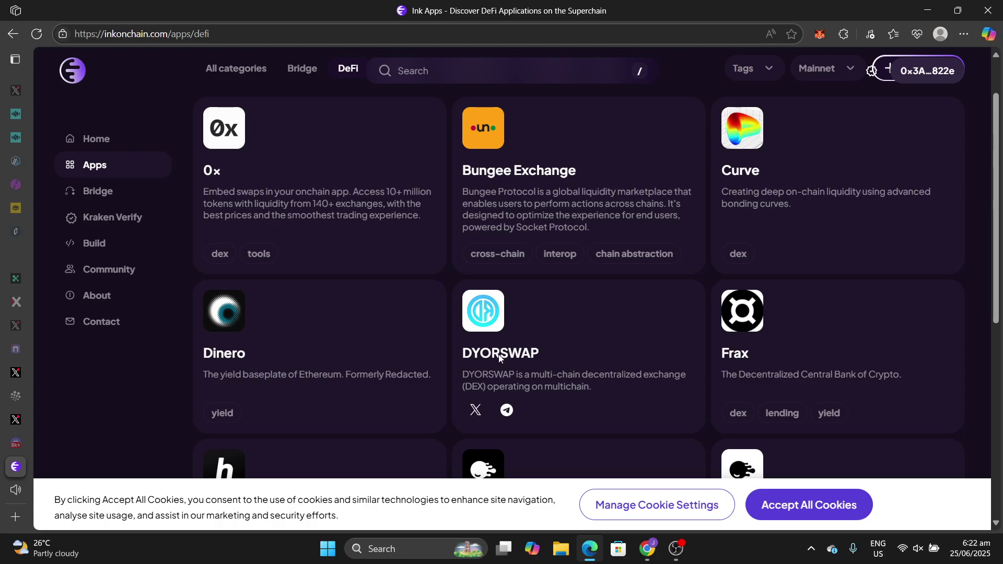
click(476, 410)
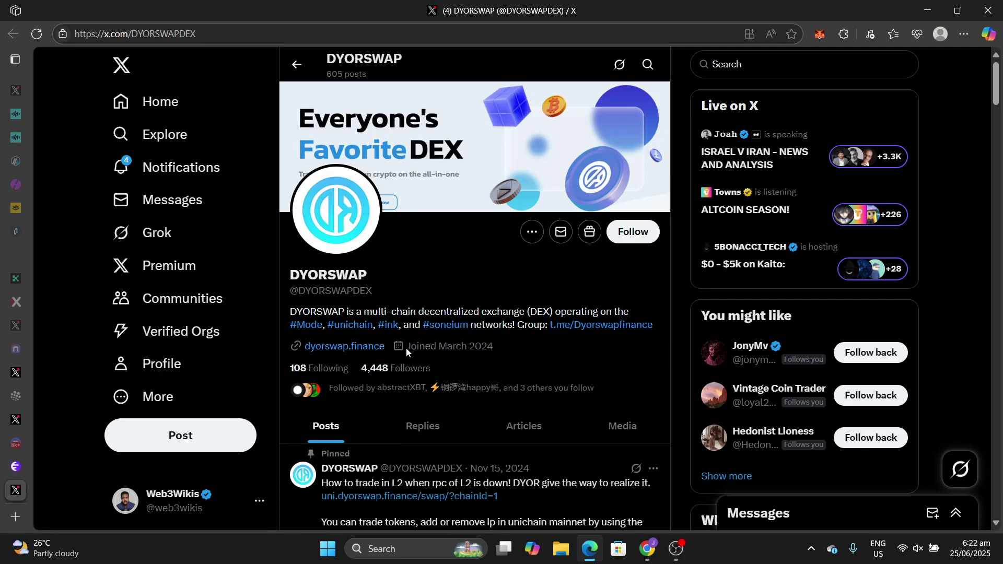
click(349, 348)
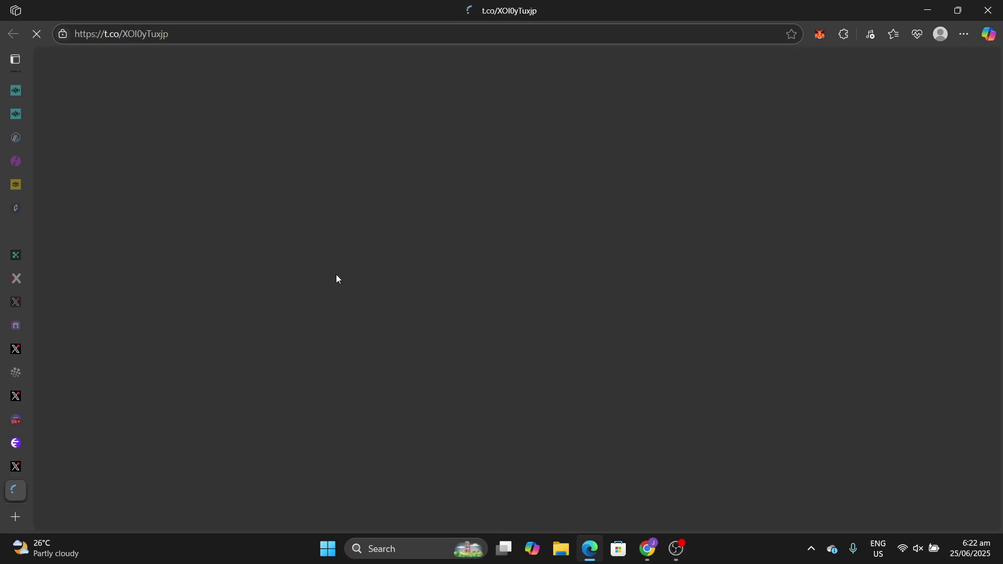
Step: Return to the Ink Apps browser tab and open InkySwap's X profile from the DeFi listings
mouse_move(41, 466)
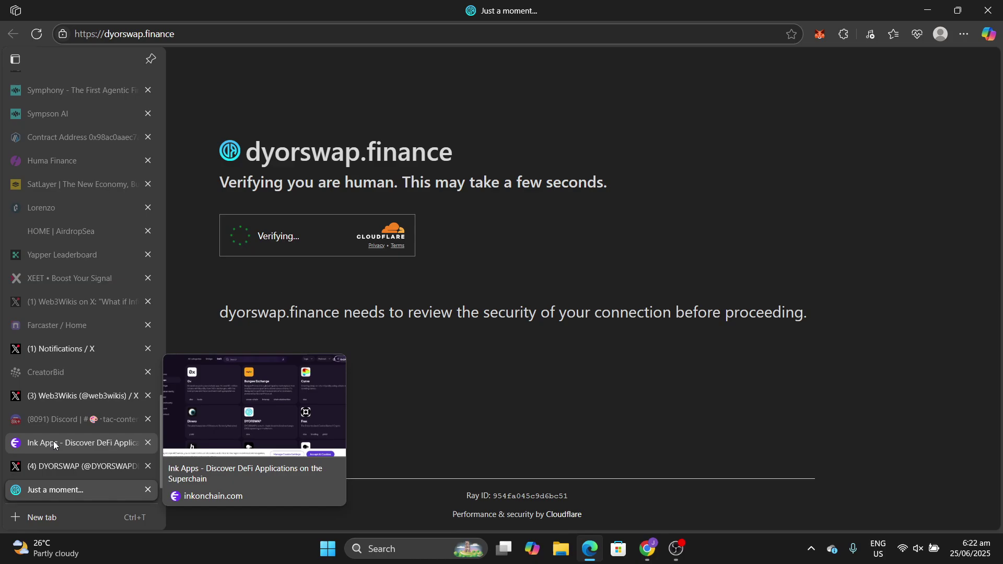
click(54, 444)
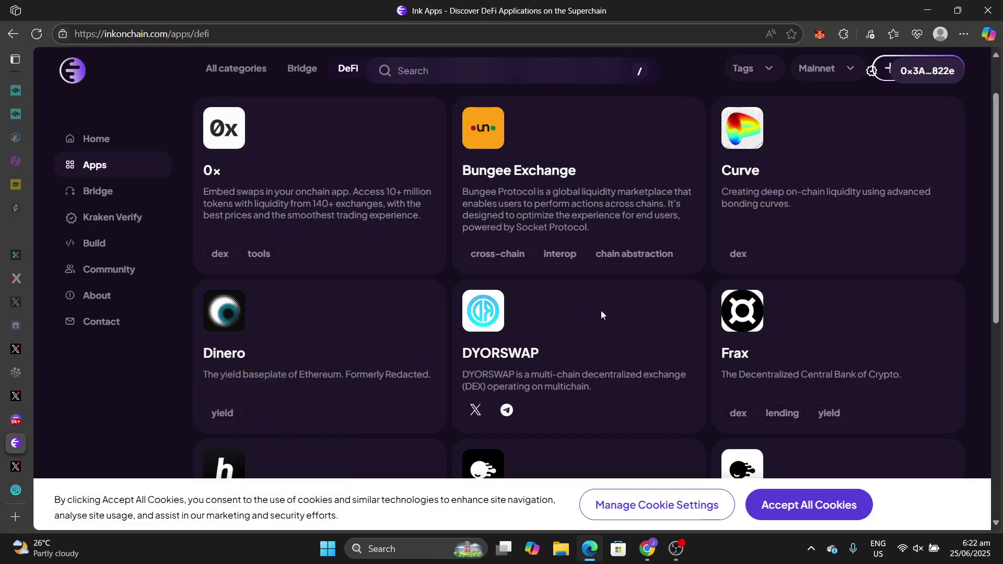
scroll(601, 311, down, 2)
scroll(601, 311, down, 2)
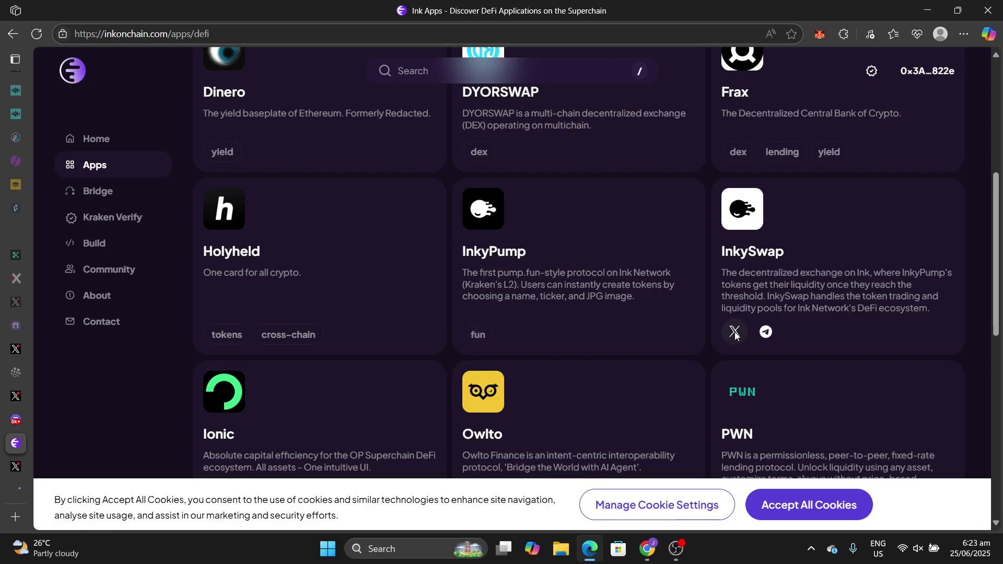
click(734, 332)
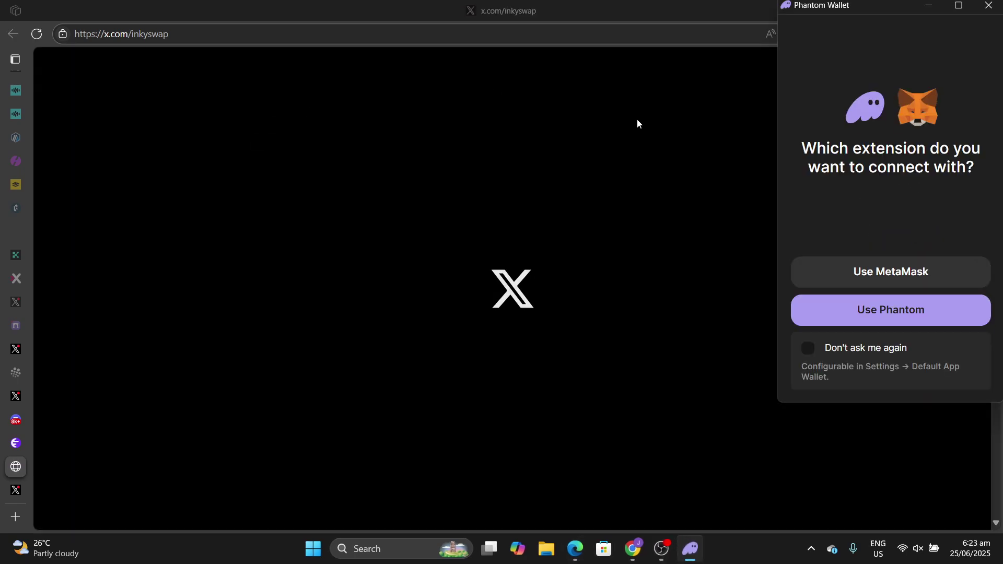
Step: Connect dyorswap.finance with the MetaMask wallet and open inkyswap.com from InkySwap's X profile
click(803, 265)
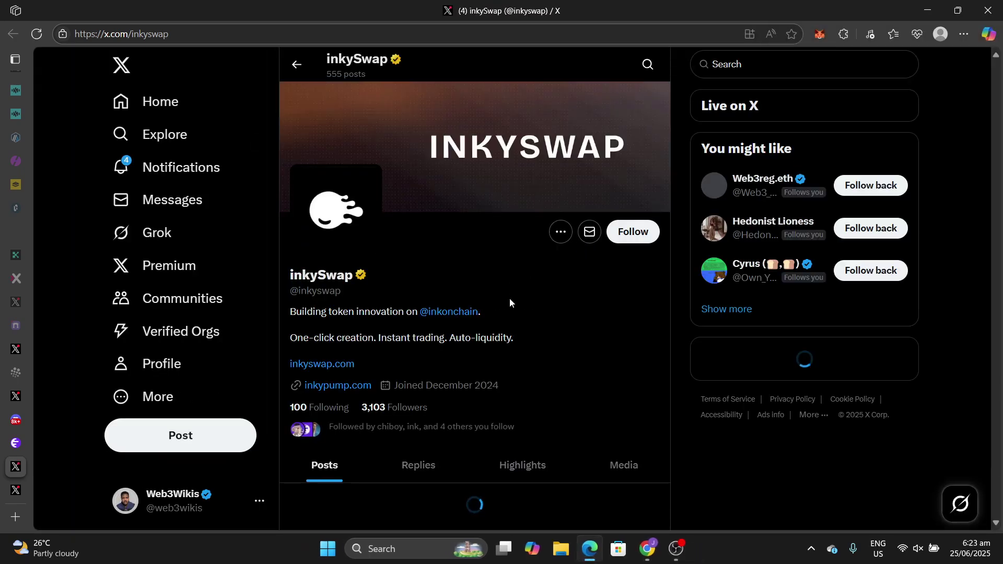
click(337, 362)
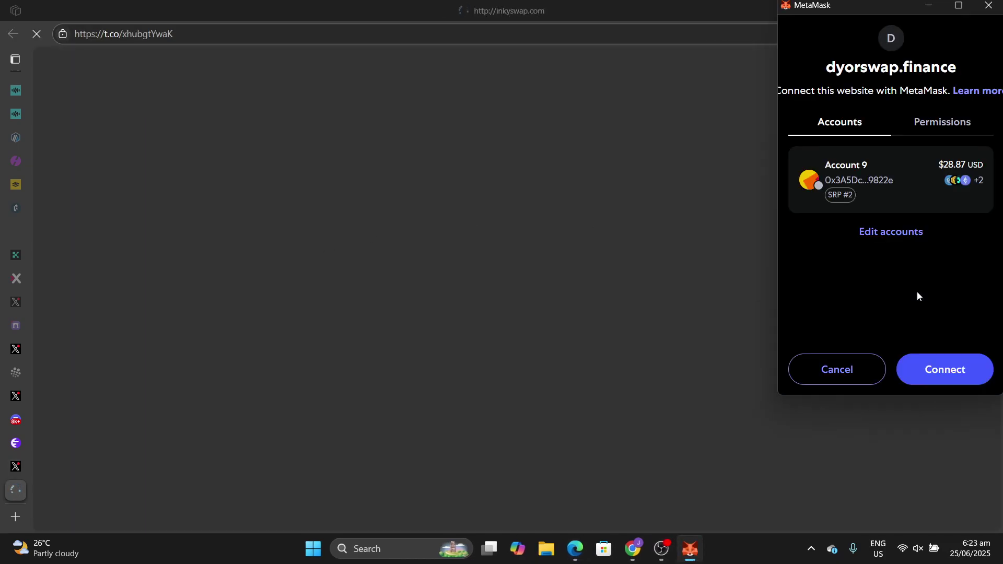
click(933, 371)
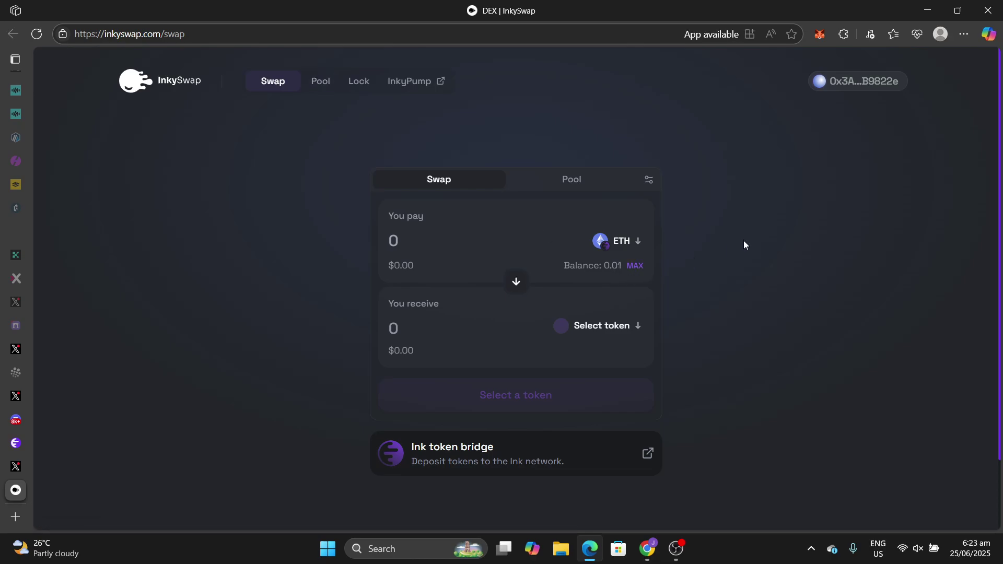
Step: Fill InkySwap's swap form with the maximum ETH balance and open the Pool page with the wallet's positions
click(634, 266)
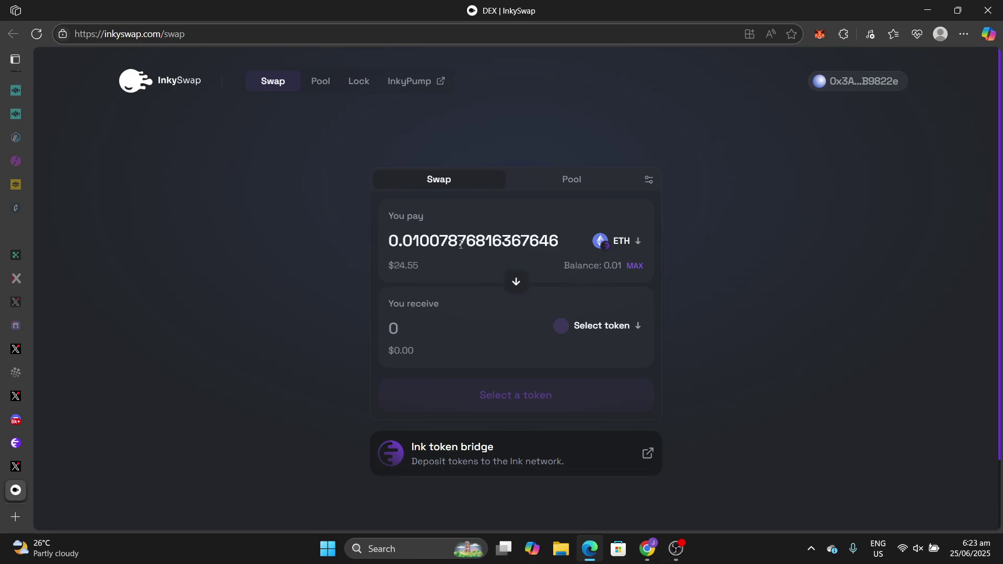
click(328, 89)
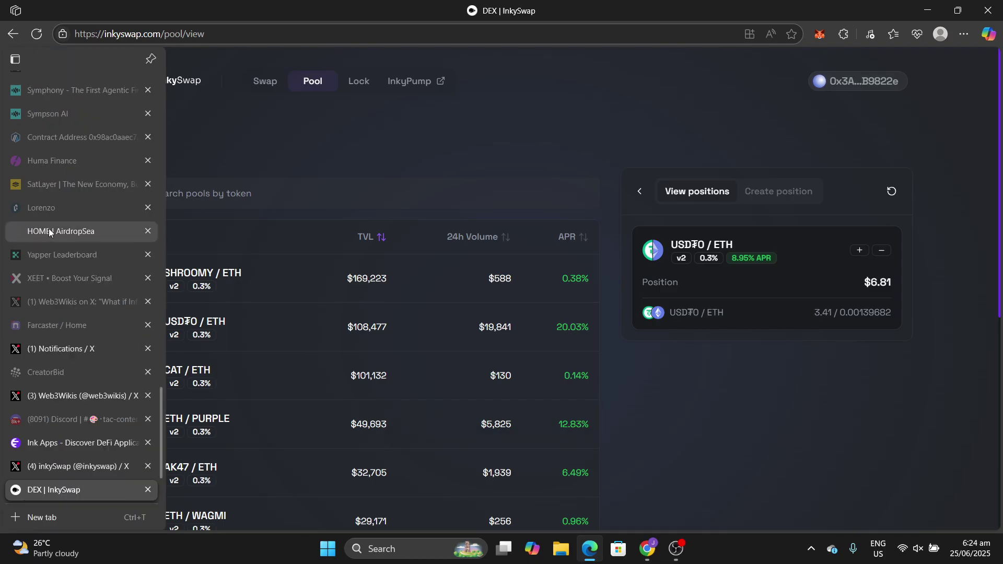
Step: Switch to the AirdropSea browser tab and look through its airdrop list, reminder subscription form and contact section
click(49, 231)
scroll(409, 274, up, 10)
scroll(410, 274, up, 12)
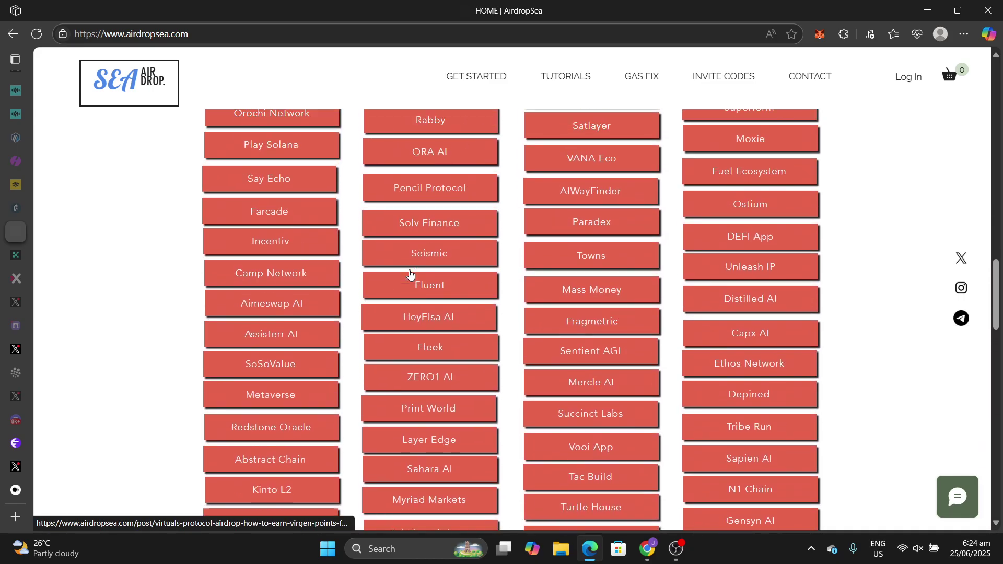
scroll(374, 231, down, 5)
scroll(374, 231, down, 15)
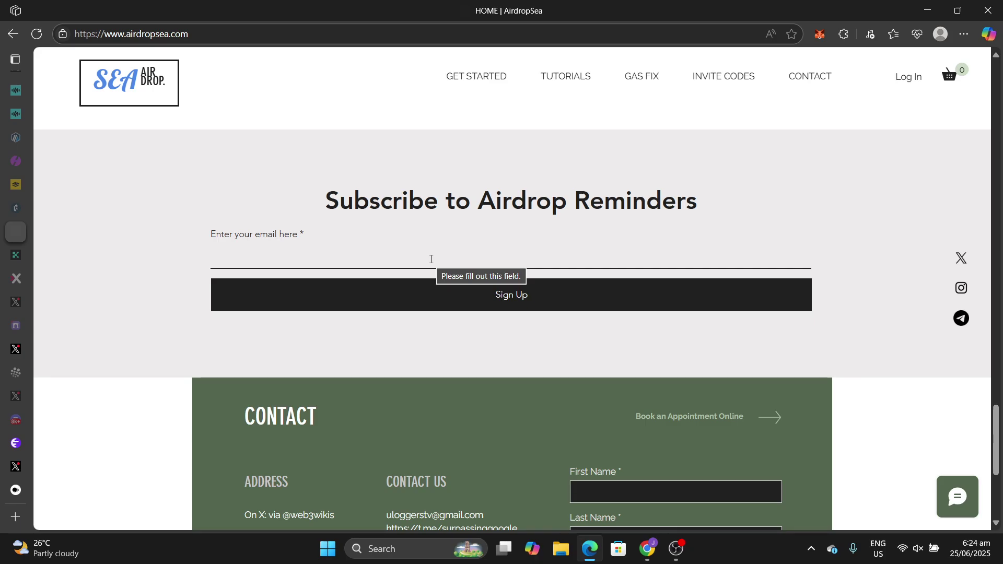
scroll(431, 260, up, 7)
scroll(431, 261, down, 5)
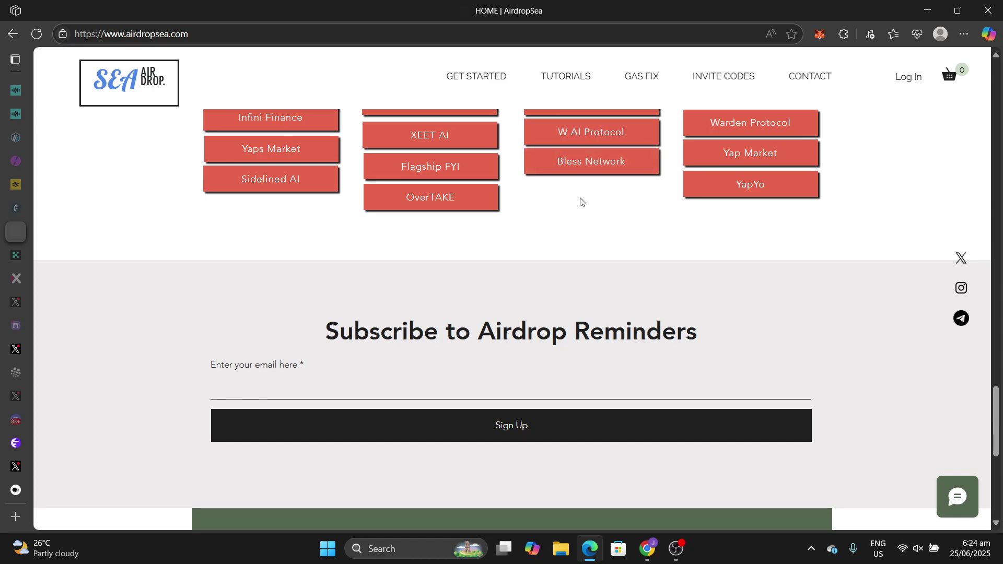
scroll(581, 202, down, 6)
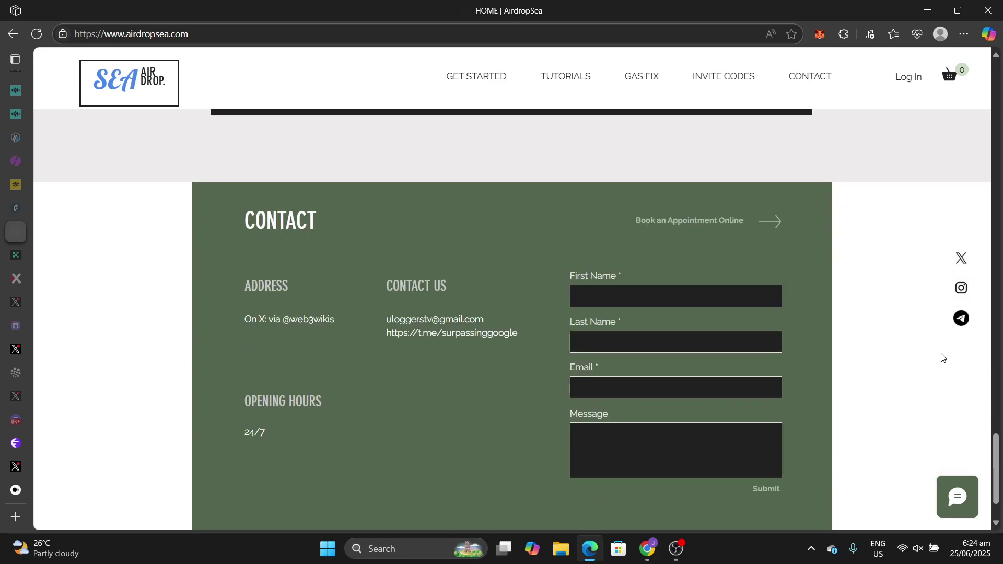